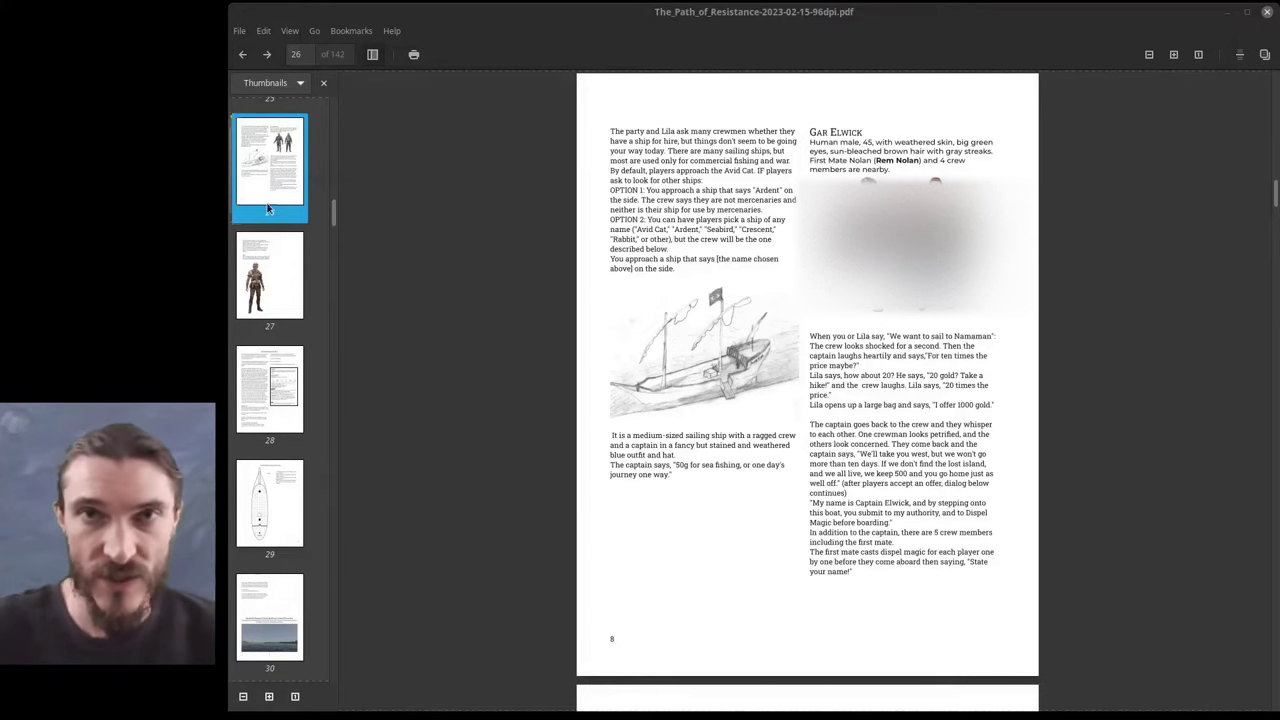
Show Gar Elwick's ship tactical map, then page 30's Bardville Region view from sea.
left_click(264, 490)
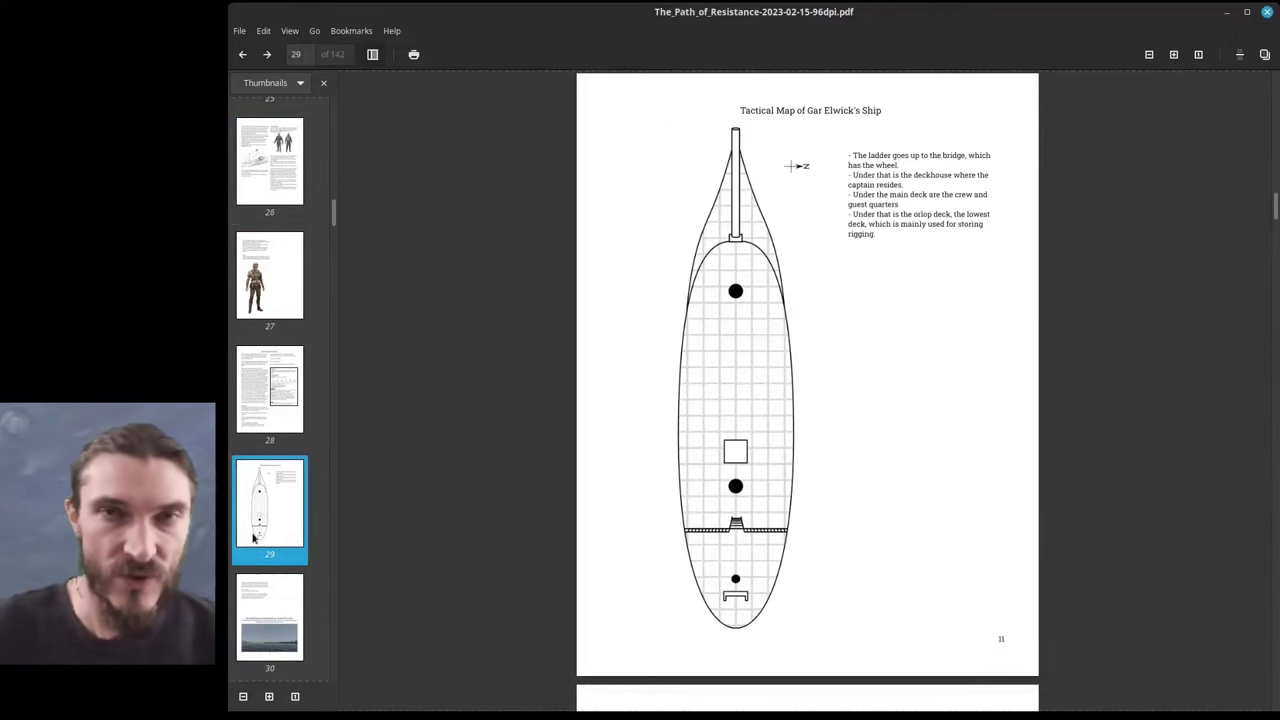
left_click(276, 628)
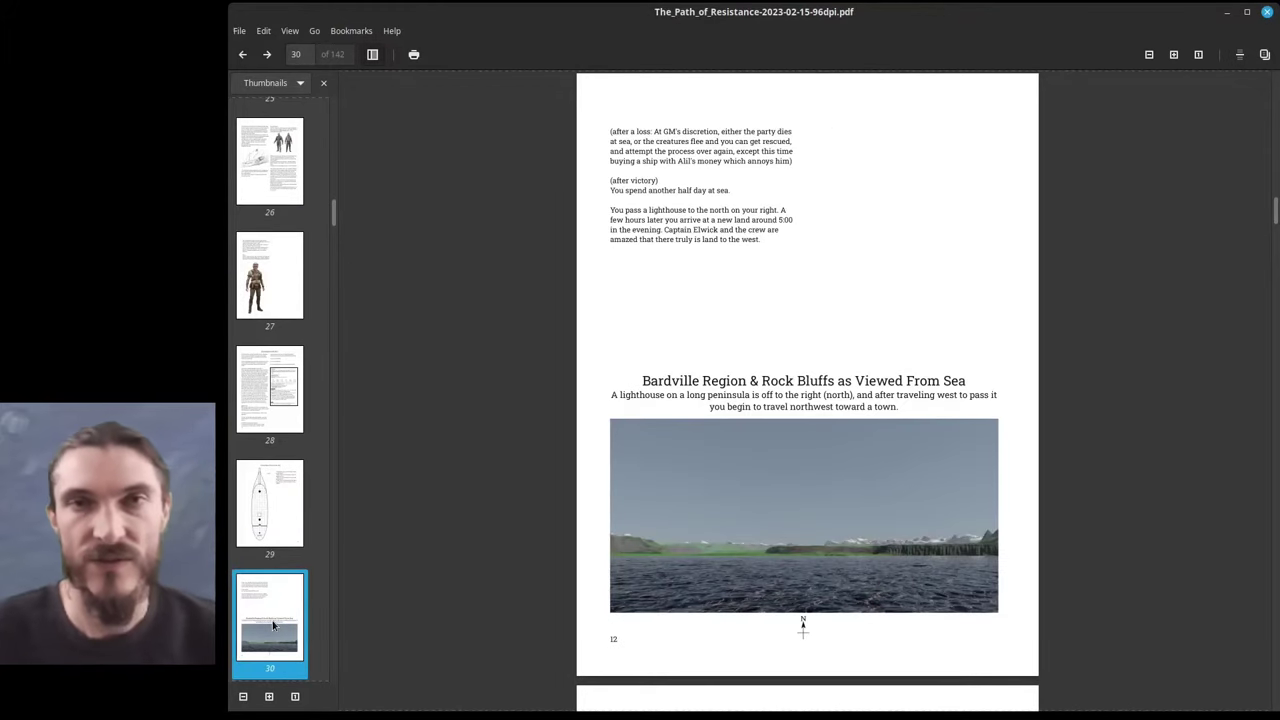